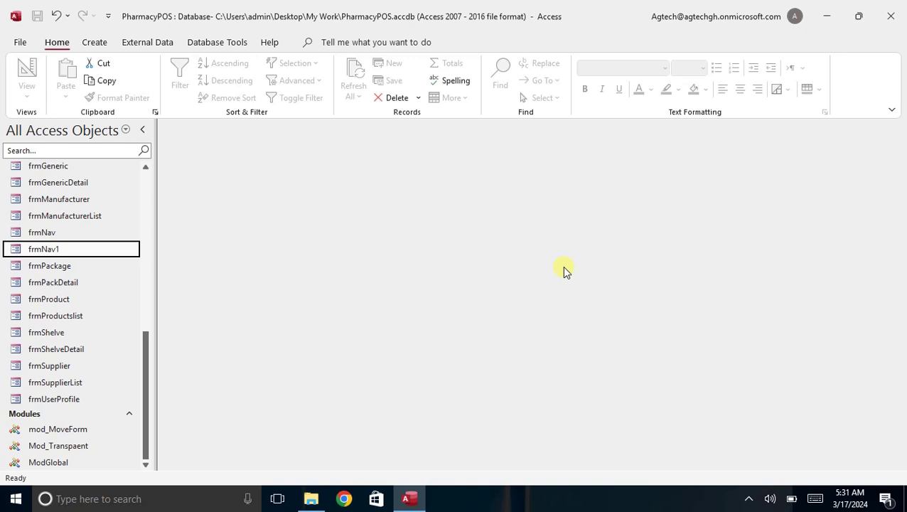
# - Scroll the navigation pane to the top so the Forms group and frmAddBrand show
pyautogui.scroll(3, 77, 320)
pyautogui.scroll(4, 78, 319)
pyautogui.scroll(1, 80, 323)
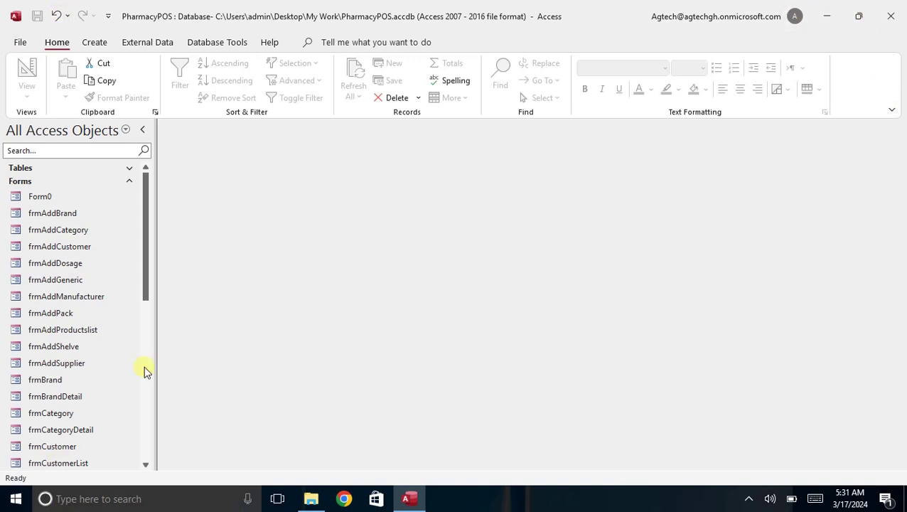
# - Open frmAddBrand and drag the New Brand popup top-right, top-left, then back toward centre
pyautogui.doubleClick(46, 217)
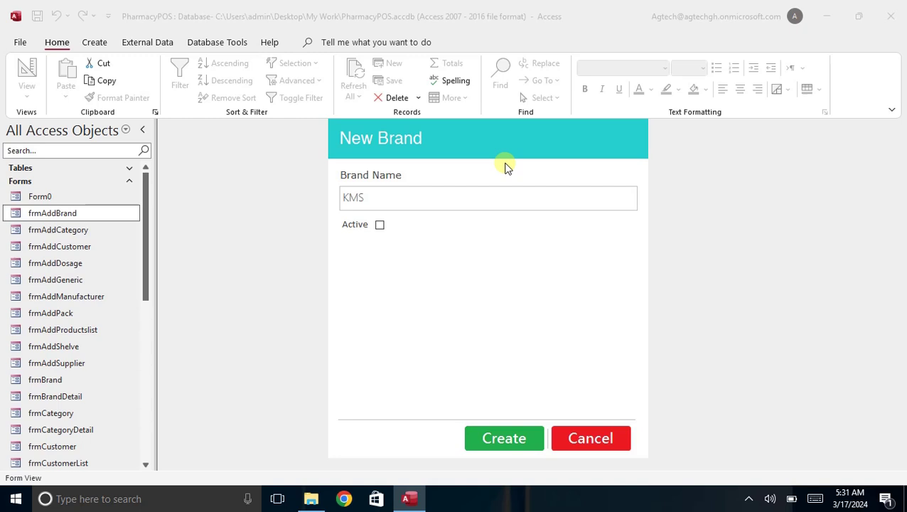
pyautogui.click(494, 141)
pyautogui.moveTo(494, 140); pyautogui.dragTo(754, 16)
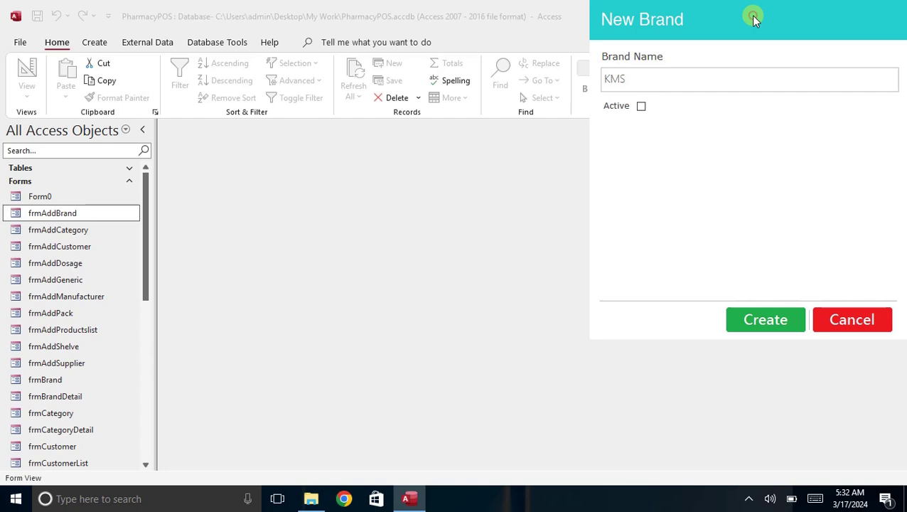
pyautogui.moveTo(754, 19); pyautogui.dragTo(168, 19)
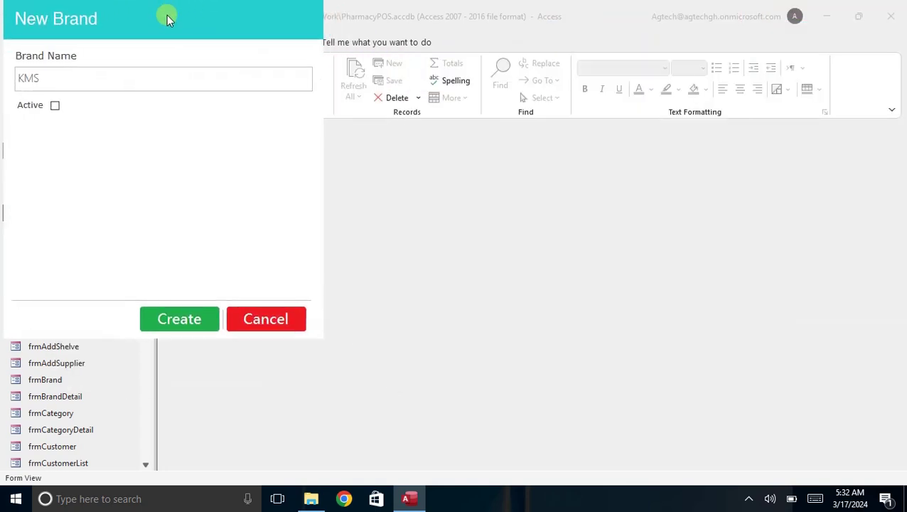
pyautogui.moveTo(168, 20)
pyautogui.mouseDown()
pyautogui.moveTo(687, 297)
pyautogui.moveTo(546, 144)
pyautogui.moveTo(495, 109)
pyautogui.mouseUp()
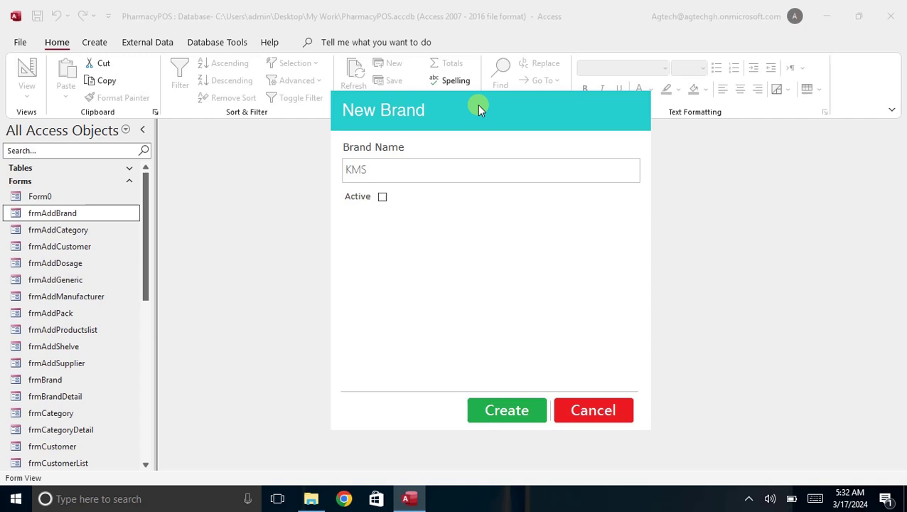
# - Set frmAddBrand's Auto Center property to Yes in Design View
pyautogui.rightClick(488, 112)
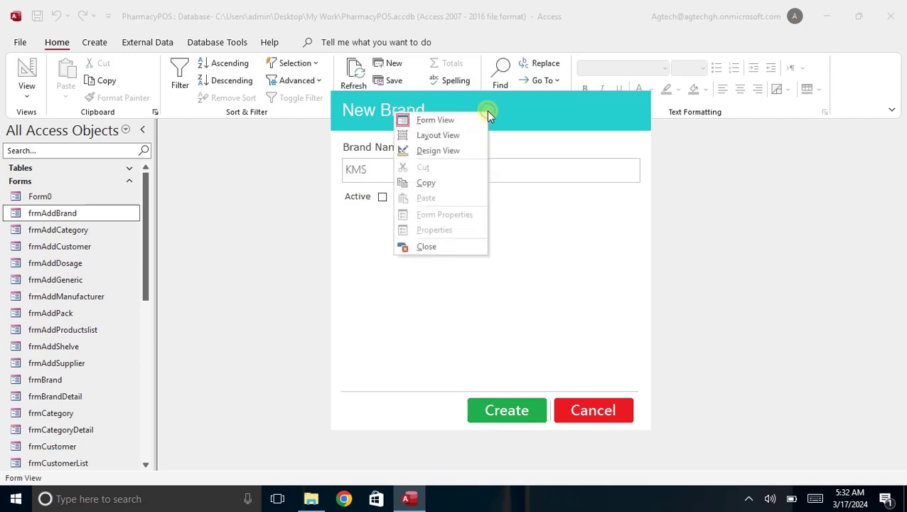
pyautogui.click(463, 152)
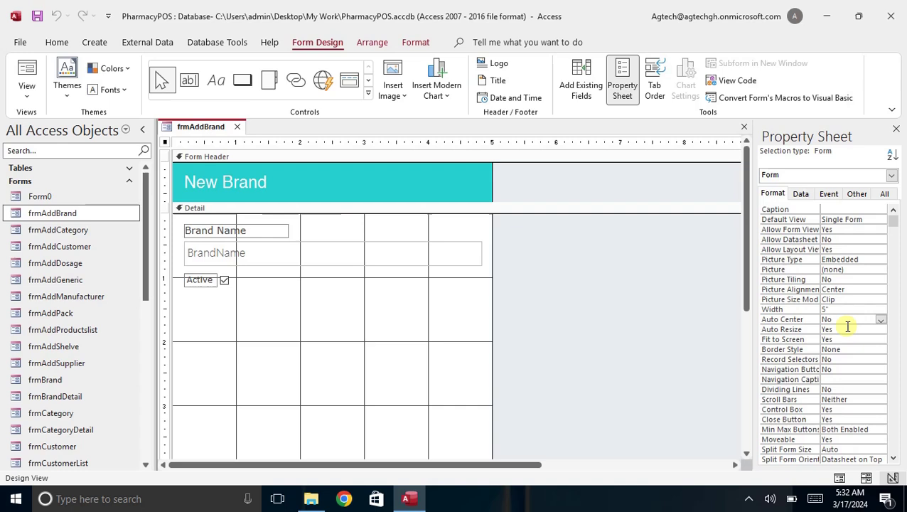
pyautogui.click(882, 320)
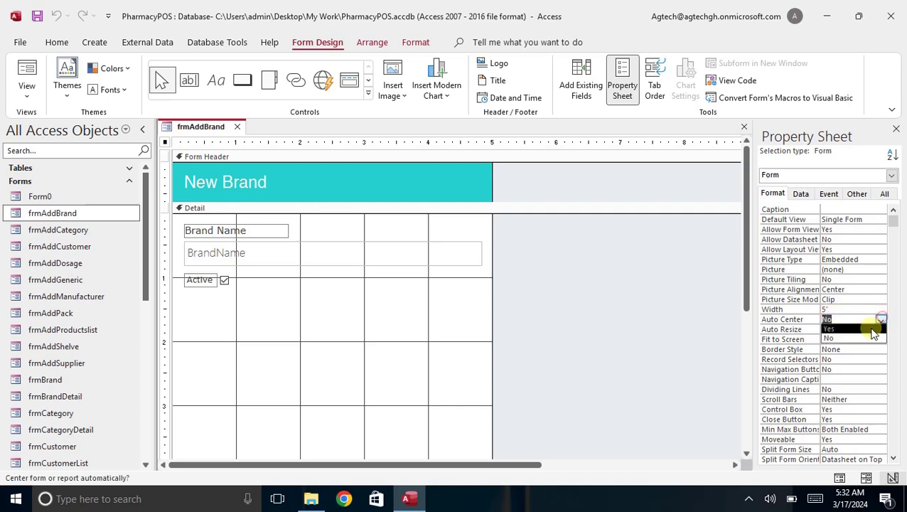
pyautogui.click(857, 329)
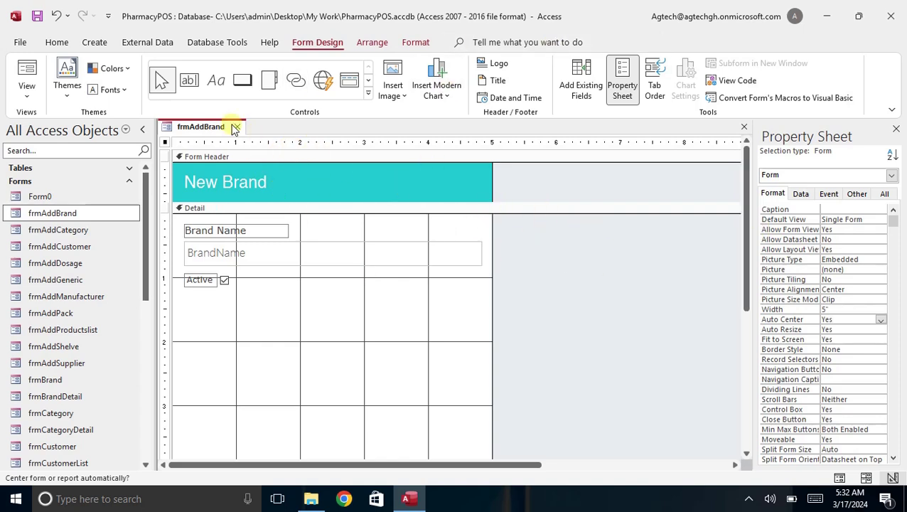
# - Save and close the form design, then reopen frmAddBrand as the New Brand popup
pyautogui.rightClick(194, 127)
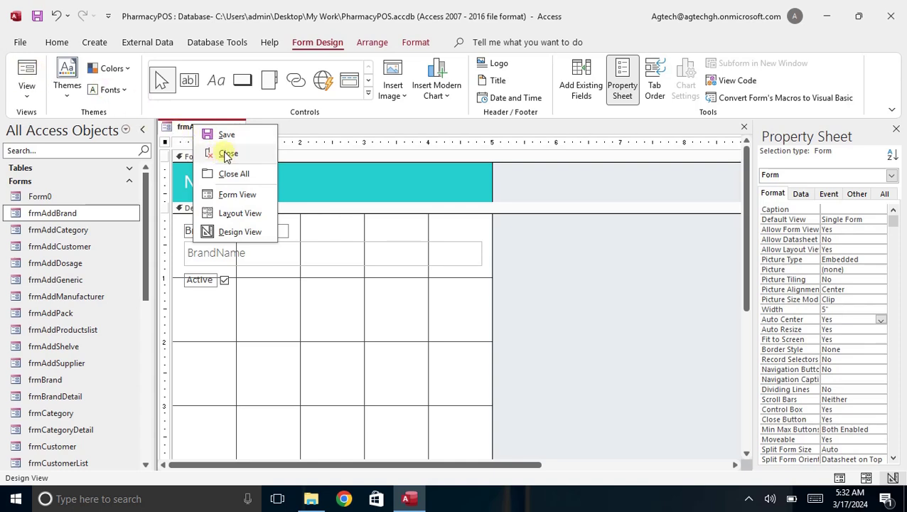
pyautogui.click(231, 139)
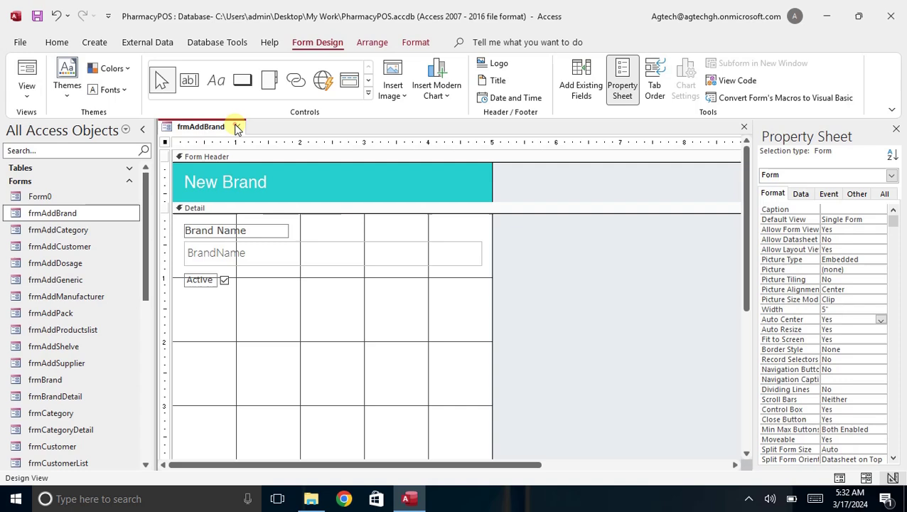
pyautogui.click(236, 126)
pyautogui.doubleClick(59, 215)
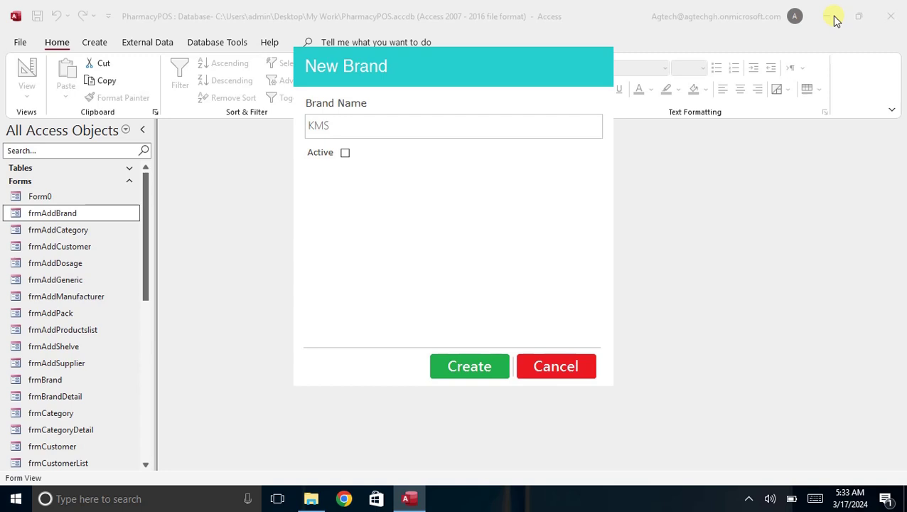
# - Set frmAddBrand's Auto Center property to No in Design View
pyautogui.rightClick(426, 57)
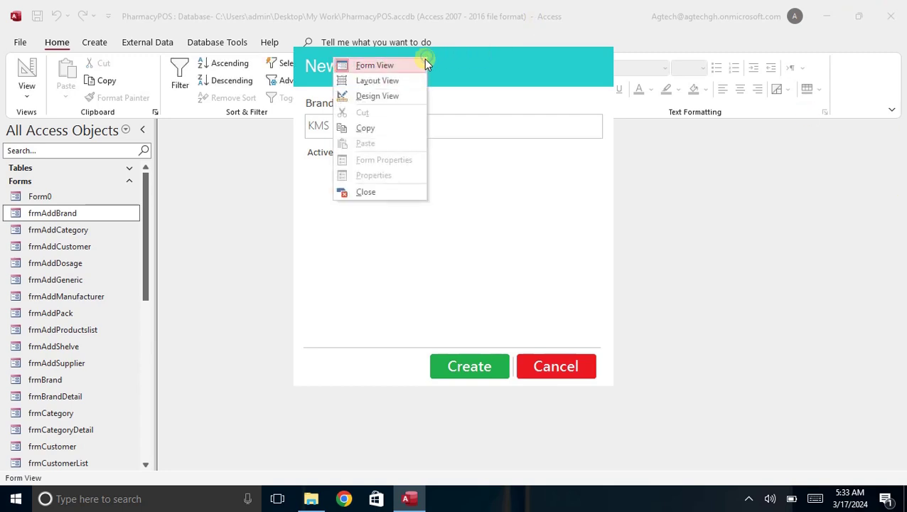
pyautogui.click(374, 95)
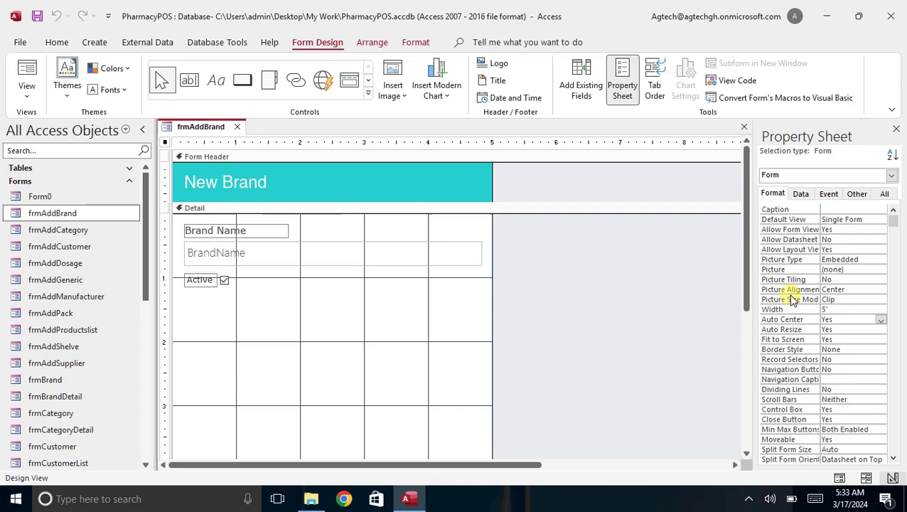
pyautogui.click(881, 319)
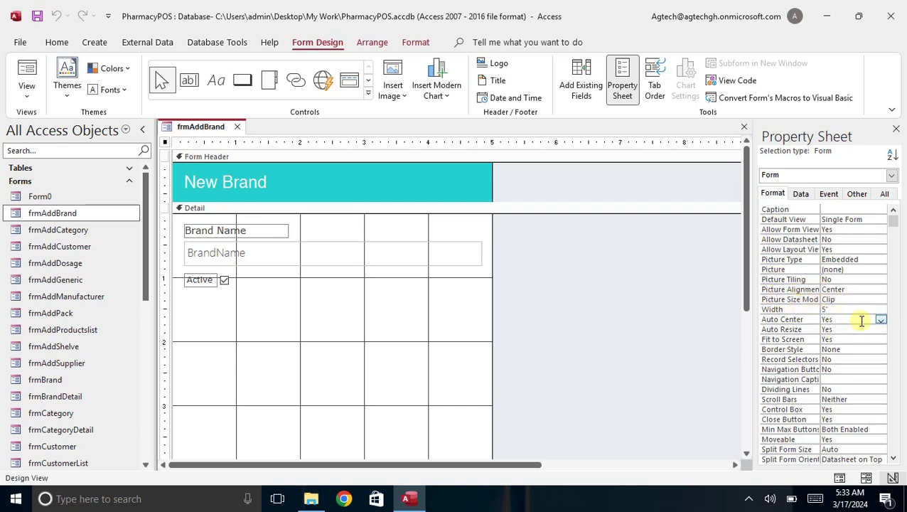
pyautogui.click(881, 321)
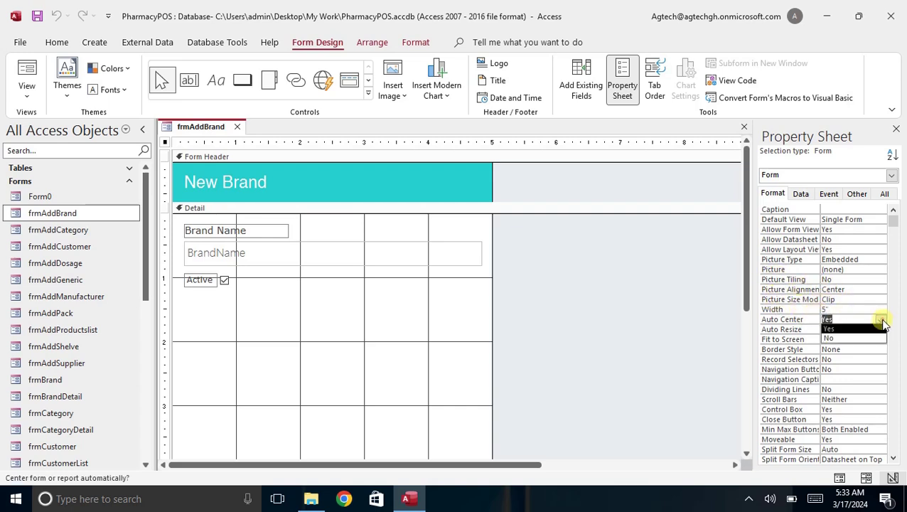
pyautogui.click(834, 340)
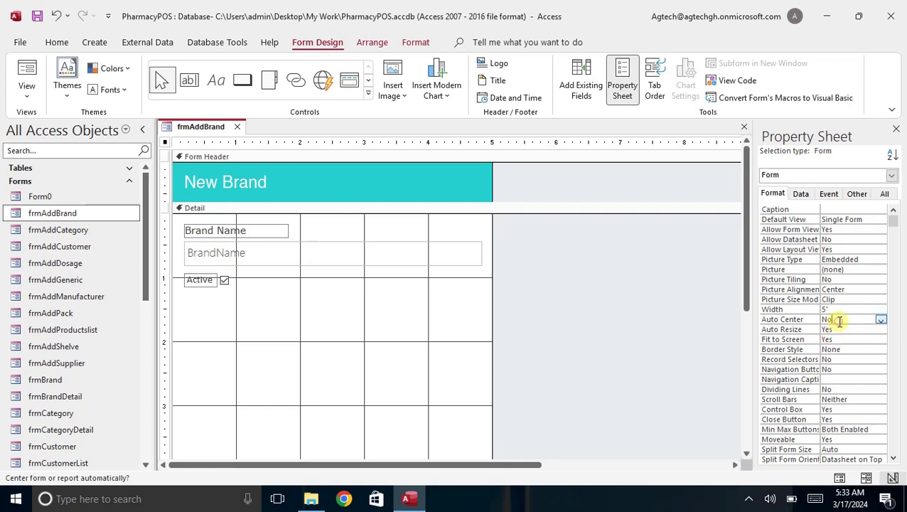
# - Return frmAddBrand to Form View to show the New Brand popup
pyautogui.rightClick(200, 133)
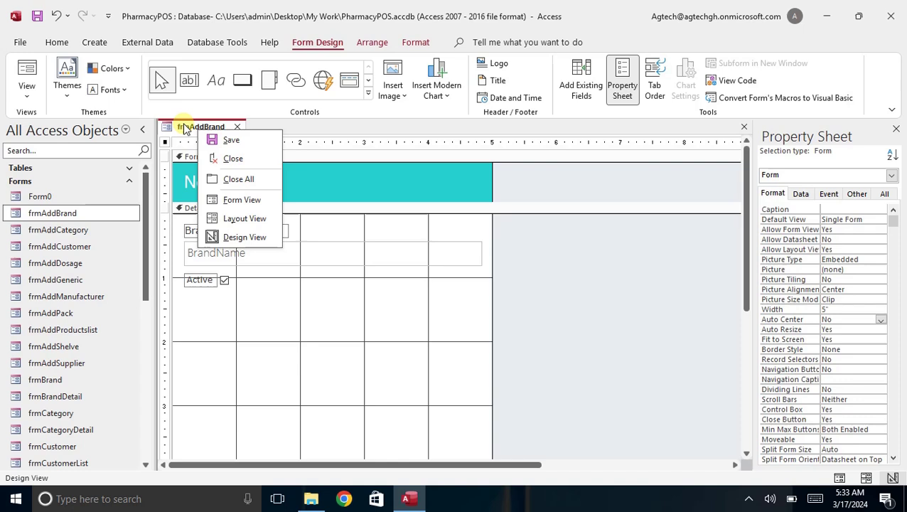
pyautogui.click(184, 125)
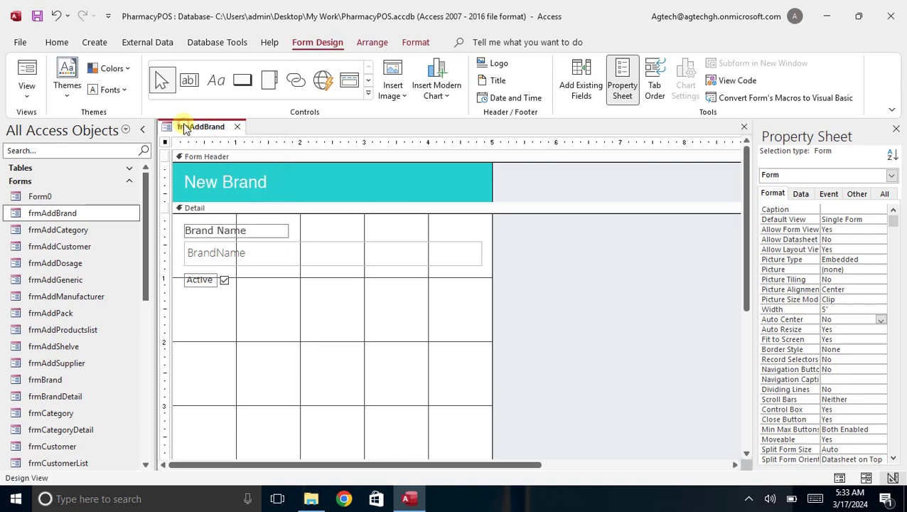
pyautogui.click(27, 74)
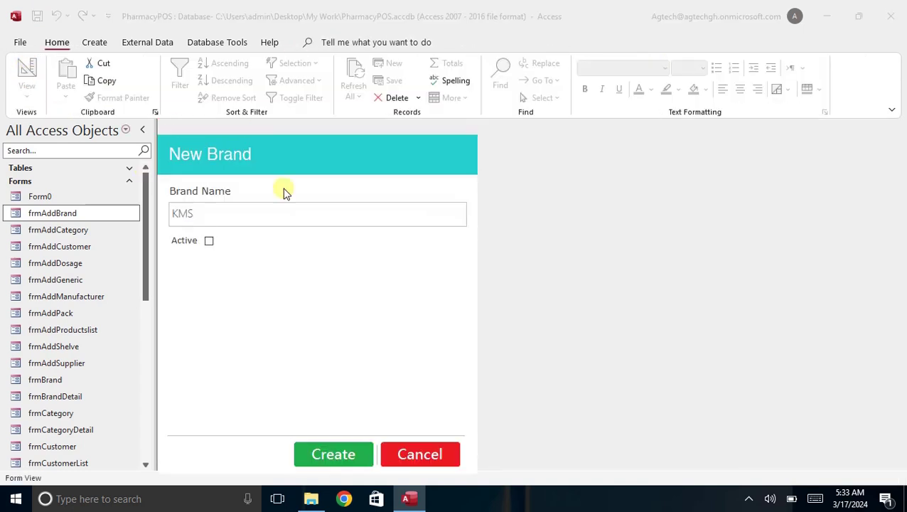
# - Move the New Brand popup to the top-right, close it and save the design changes
pyautogui.moveTo(310, 161)
pyautogui.mouseDown()
pyautogui.moveTo(697, 86)
pyautogui.moveTo(742, 30)
pyautogui.mouseUp()
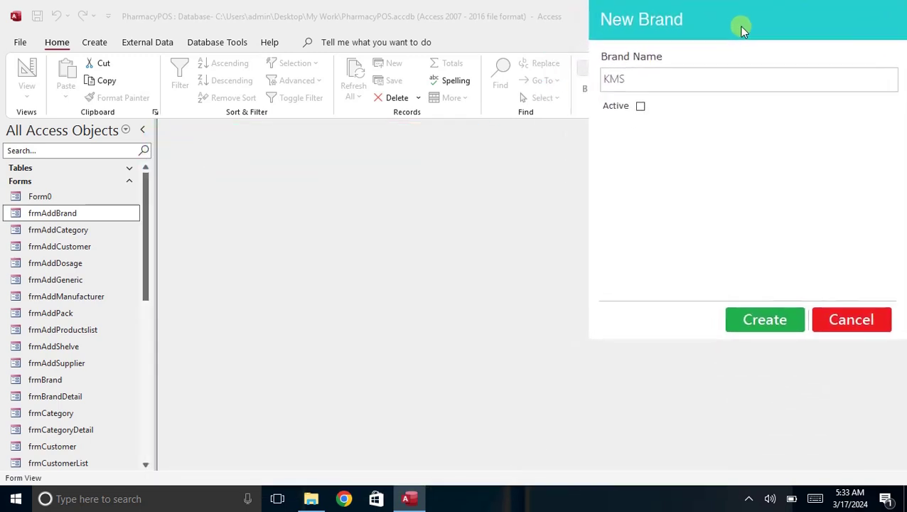
pyautogui.click(873, 321)
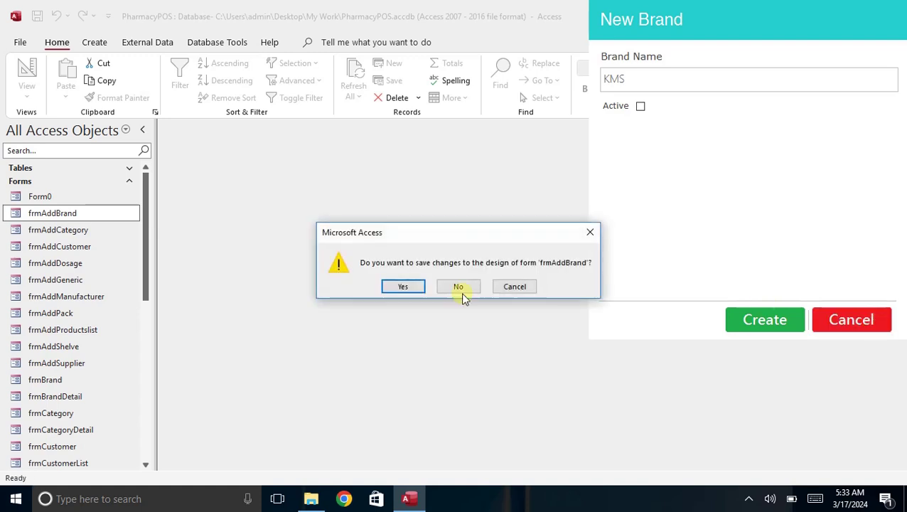
pyautogui.click(410, 288)
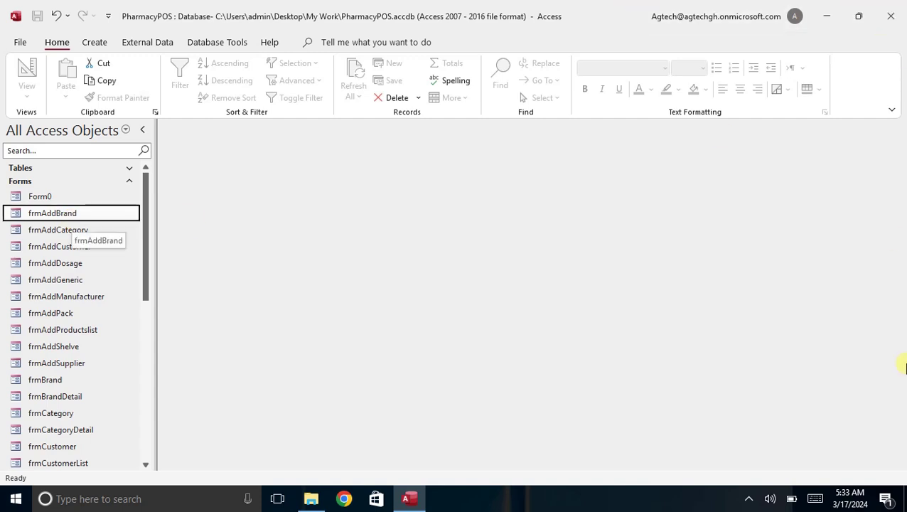
# - Reopen frmAddBrand to check its position, close it, and select frmNav1
pyautogui.doubleClick(43, 216)
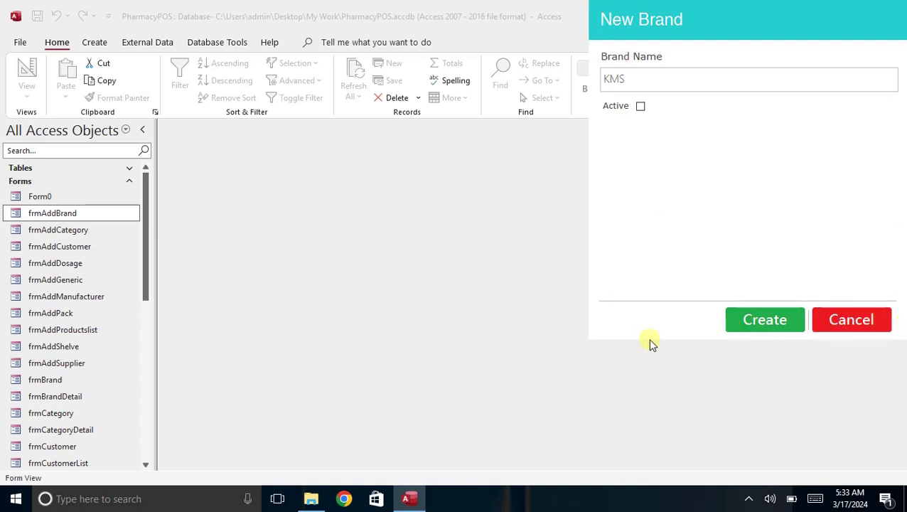
pyautogui.click(871, 318)
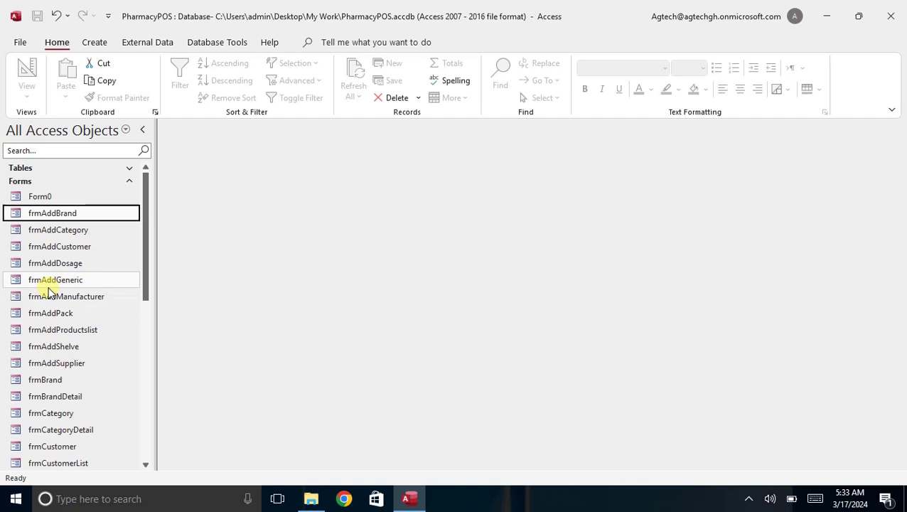
pyautogui.scroll(-2, 47, 290)
pyautogui.scroll(-3, 48, 290)
pyautogui.scroll(-3, 57, 327)
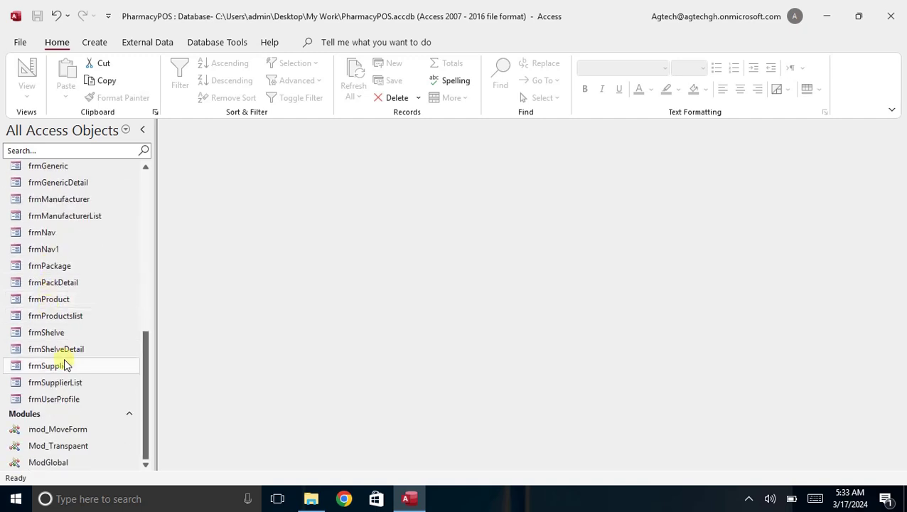
pyautogui.click(57, 251)
# - In frmNav1, open Items > Brand Names, open and cancel the New Brand popup, then bring up the form's options
pyautogui.doubleClick(57, 250)
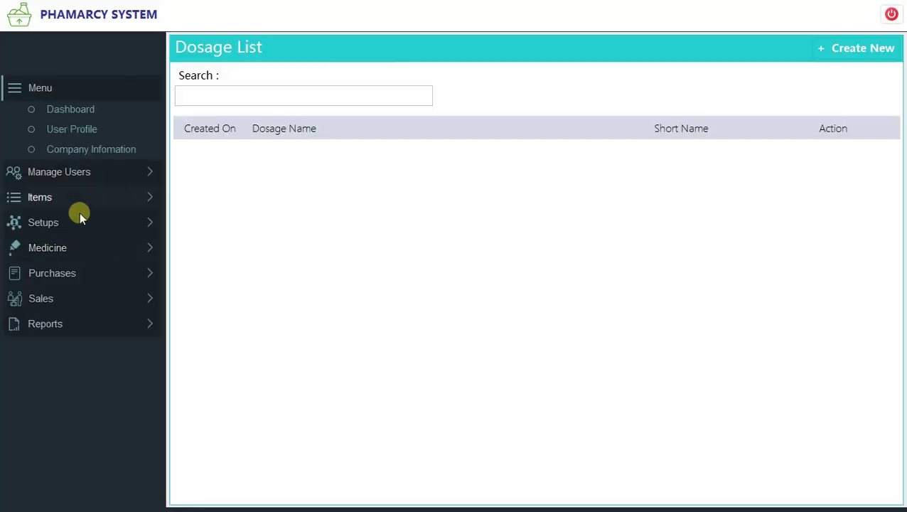
pyautogui.click(77, 197)
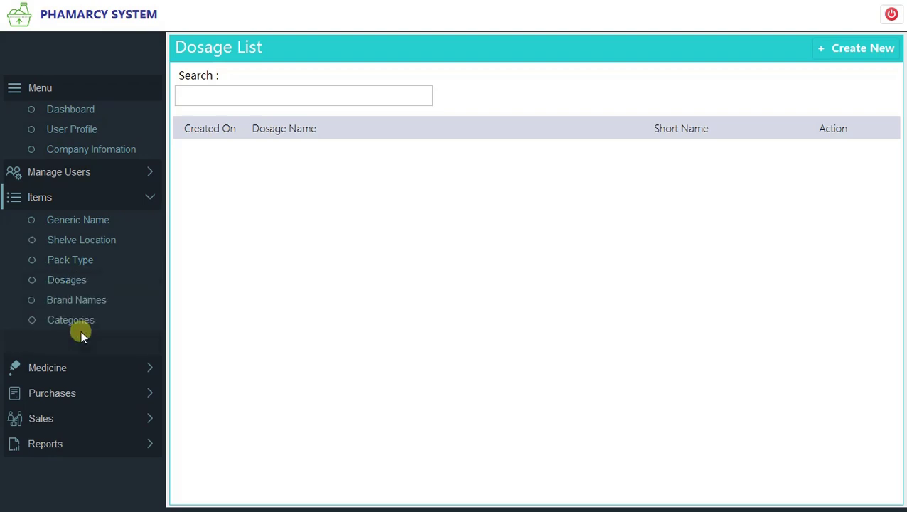
pyautogui.click(86, 299)
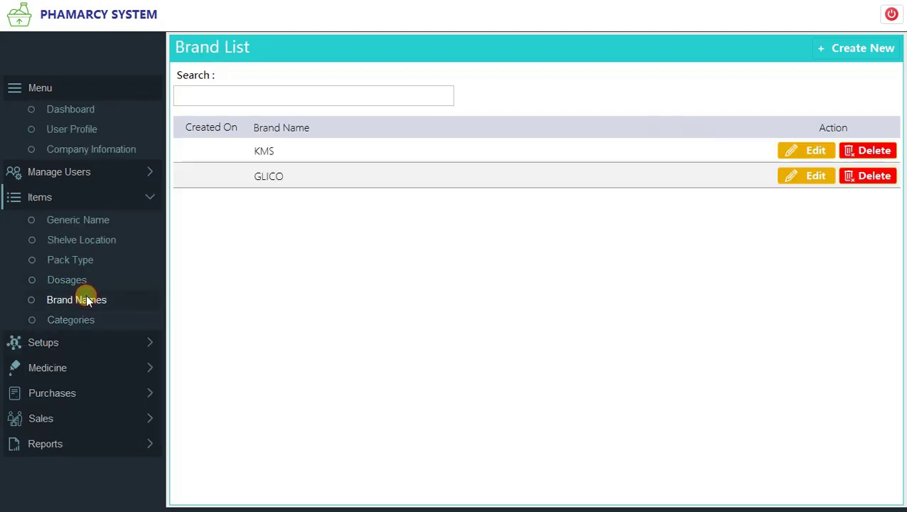
pyautogui.click(858, 47)
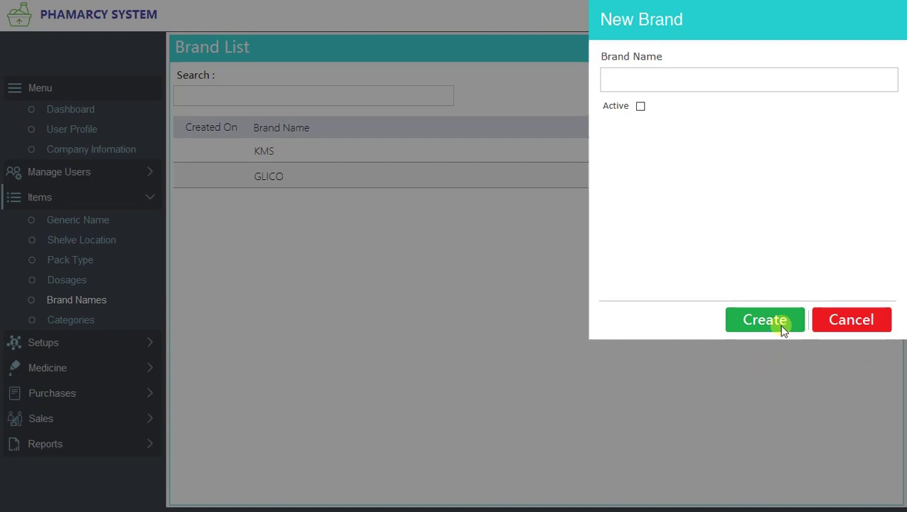
pyautogui.click(878, 323)
pyautogui.rightClick(687, 6)
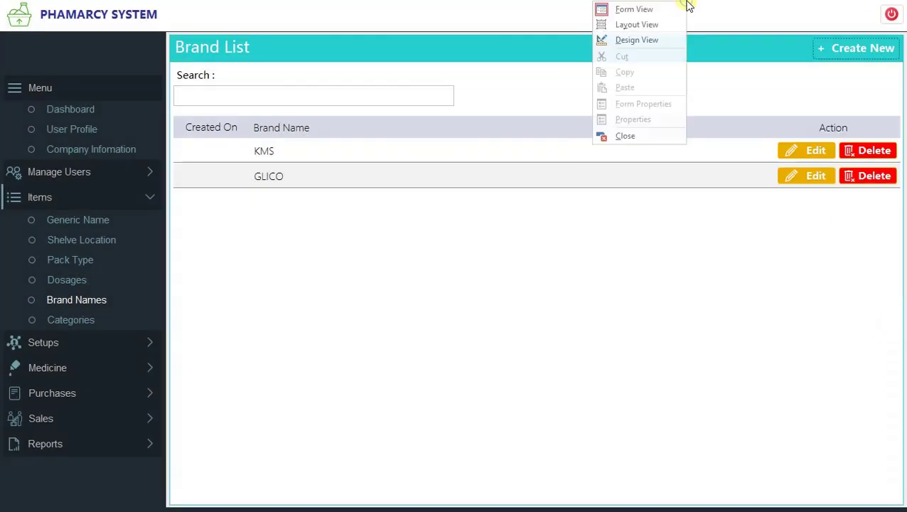
# - Close the Brand List form and open frmAddBrand in Design View
pyautogui.click(615, 137)
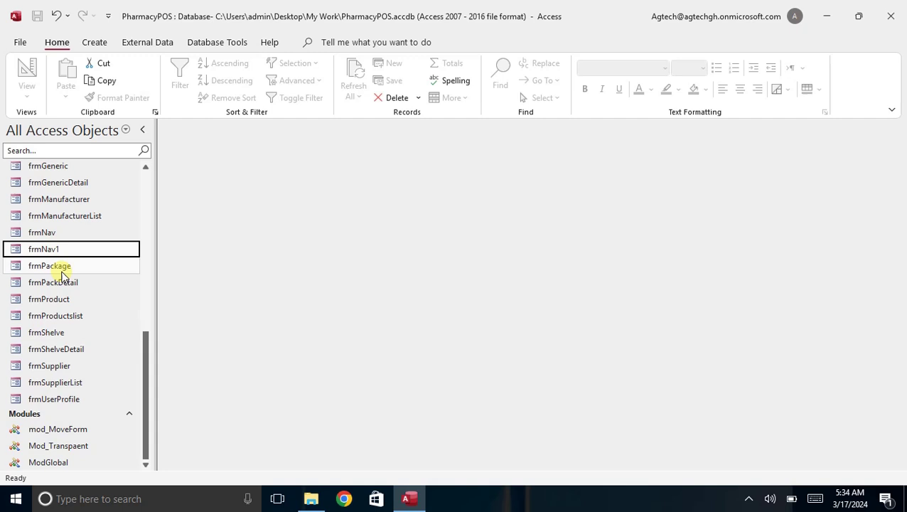
pyautogui.scroll(4, 61, 270)
pyautogui.scroll(4, 64, 270)
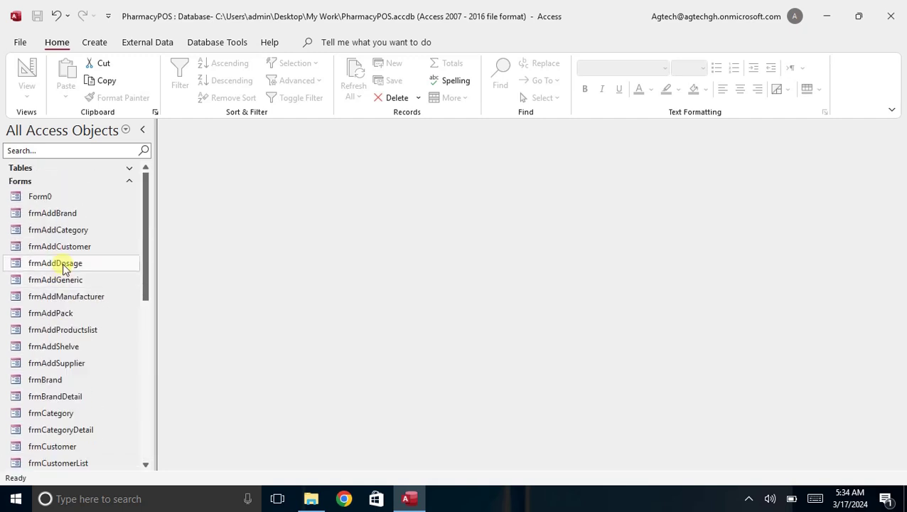
pyautogui.rightClick(61, 213)
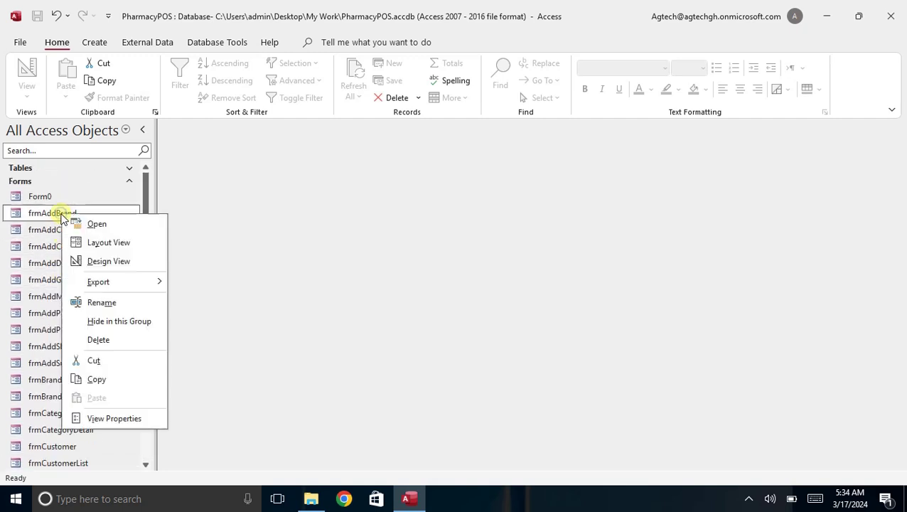
pyautogui.click(110, 262)
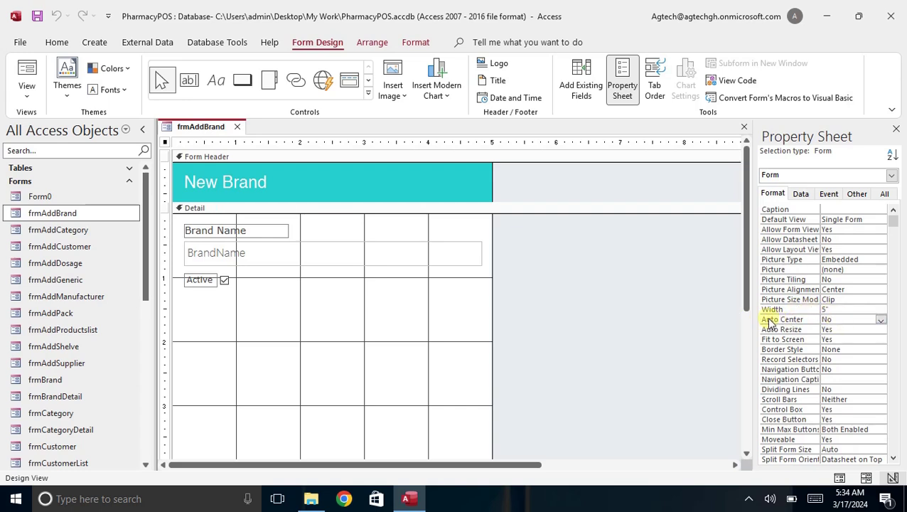
# - Toggle frmAddBrand's Auto Center to Yes and then back to No
pyautogui.click(880, 320)
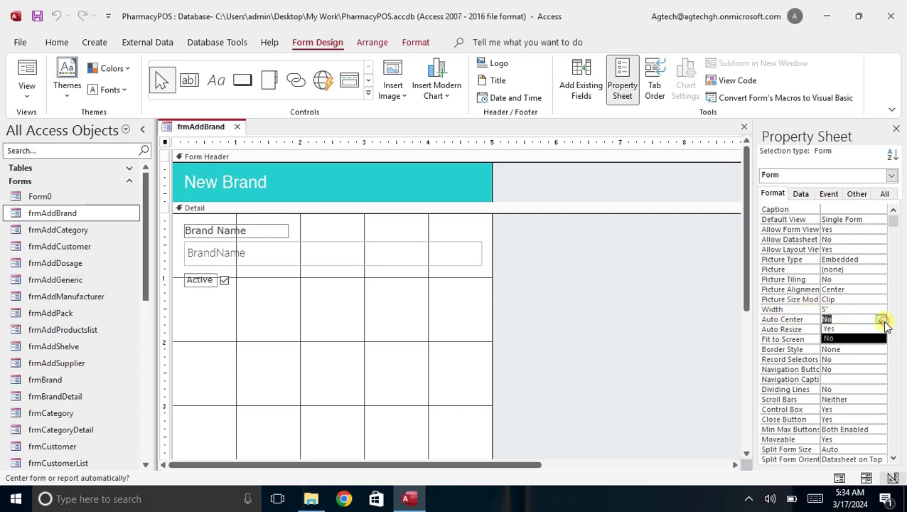
pyautogui.click(849, 329)
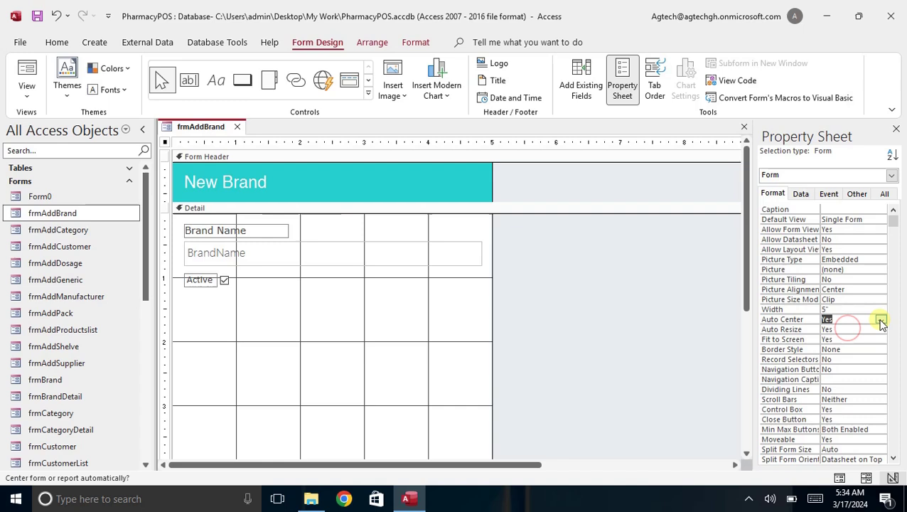
pyautogui.click(880, 320)
pyautogui.click(848, 338)
pyautogui.click(846, 319)
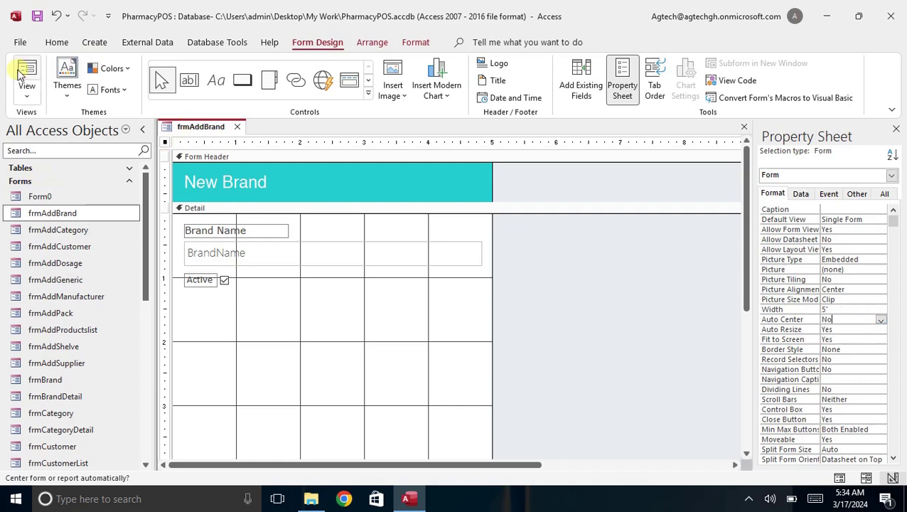
# - Run the form and drag the New Brand popup flush into the top-left corner
pyautogui.click(25, 68)
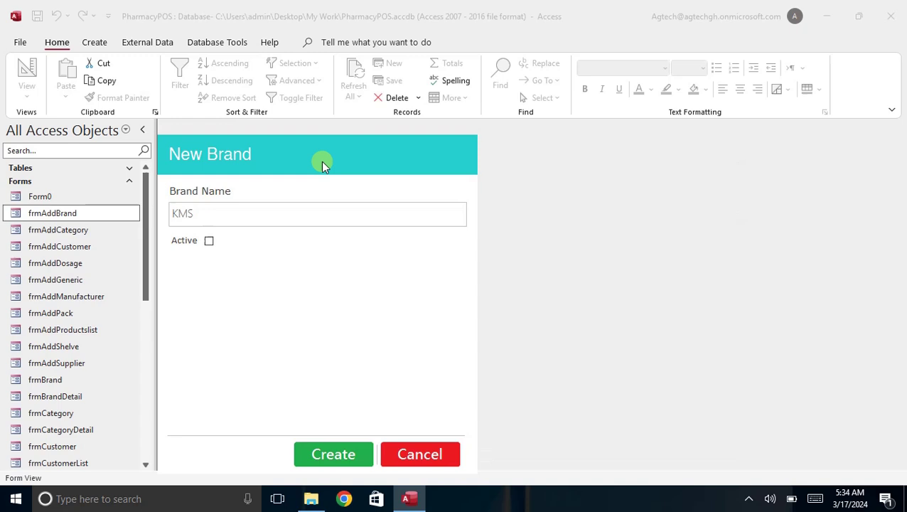
pyautogui.moveTo(321, 161)
pyautogui.mouseDown()
pyautogui.moveTo(340, 63)
pyautogui.moveTo(169, 28)
pyautogui.mouseUp()
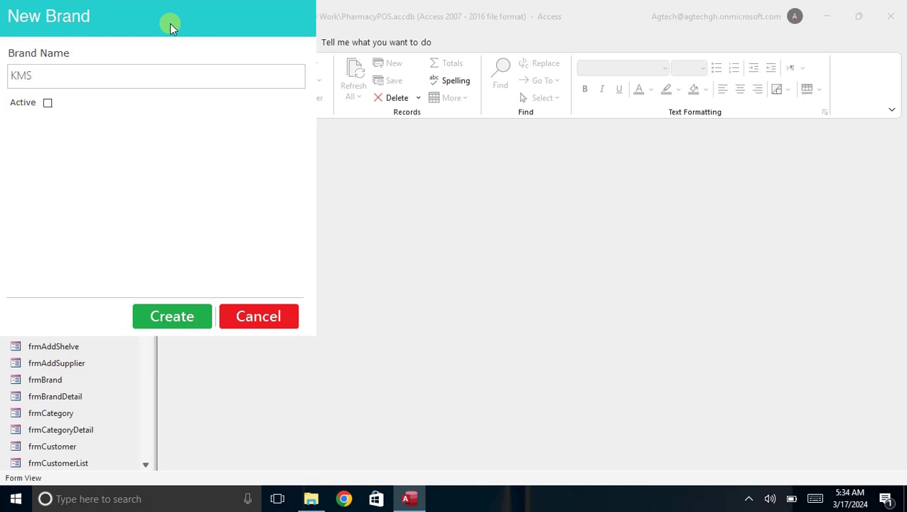
pyautogui.moveTo(169, 27); pyautogui.dragTo(172, 27)
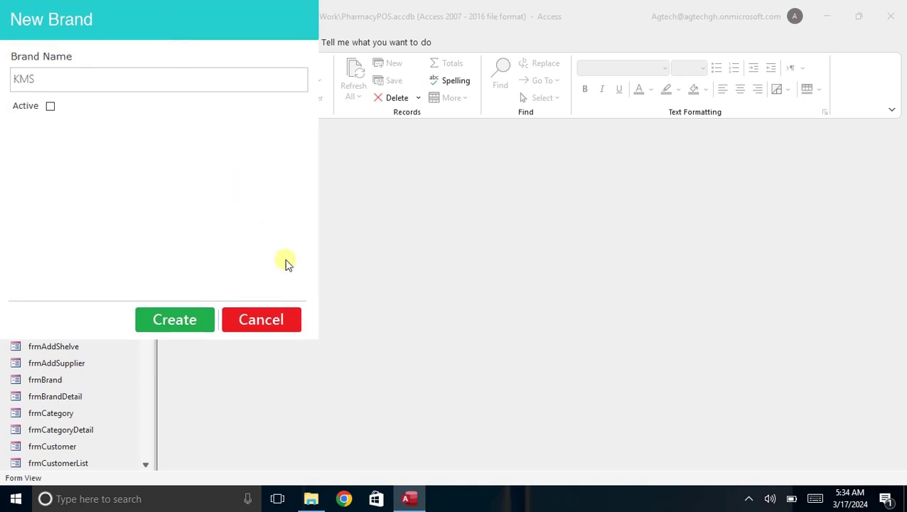
# - Close the popup saving the new position, then reopen frmAddBrand to check it
pyautogui.click(254, 318)
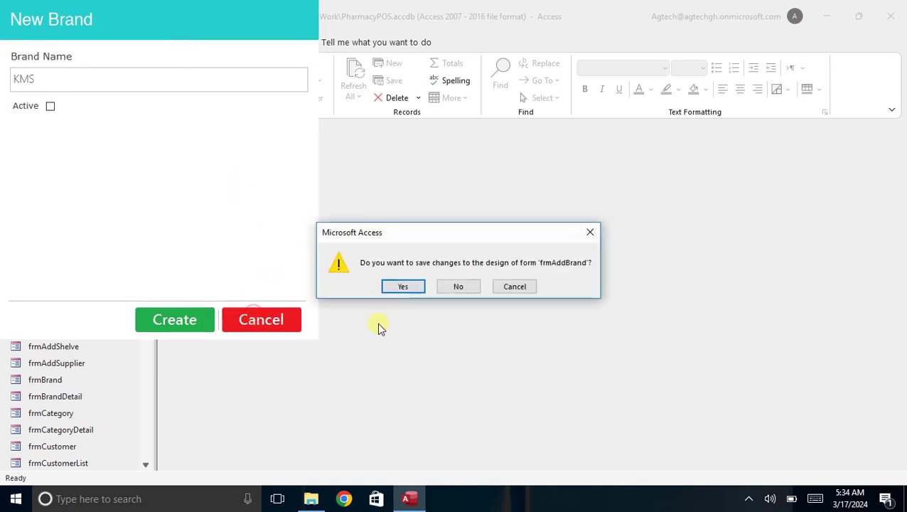
pyautogui.click(404, 285)
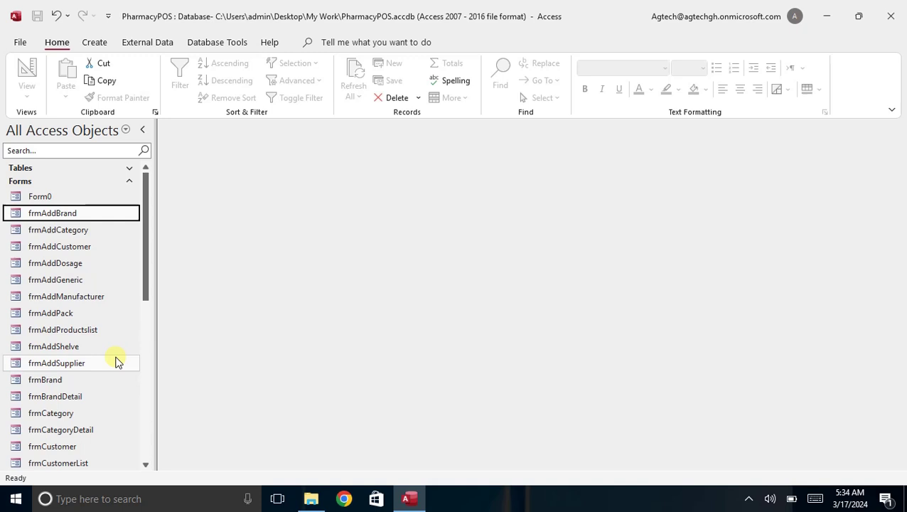
pyautogui.doubleClick(61, 211)
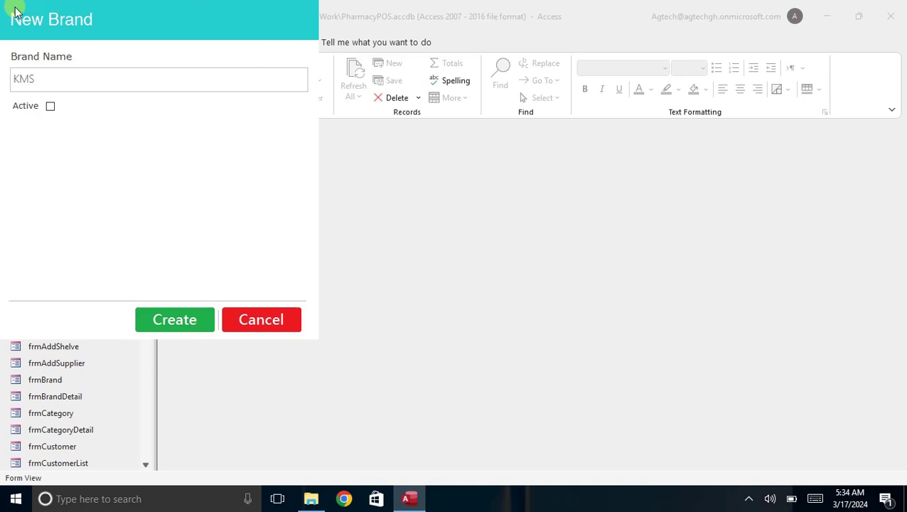
# - Close the New Brand popup and open the frmNav1 navigation form
pyautogui.click(261, 321)
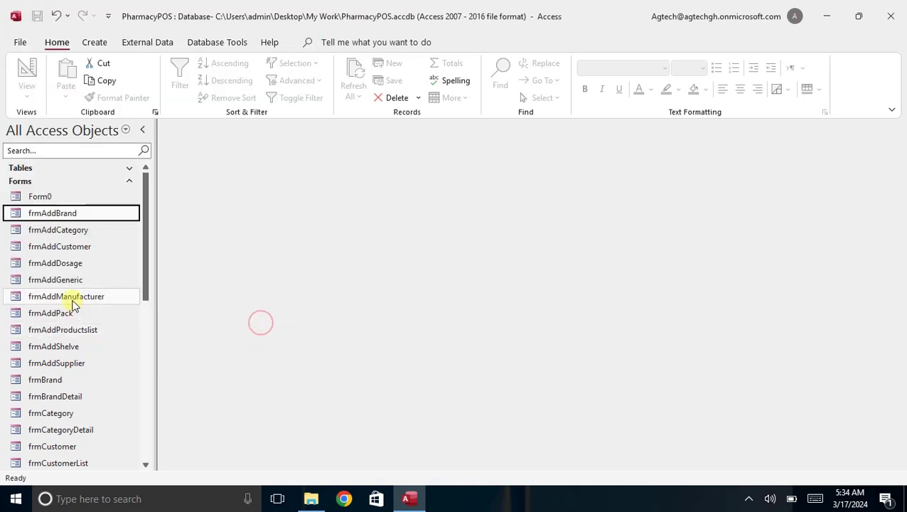
pyautogui.scroll(-5, 73, 304)
pyautogui.scroll(-1, 67, 302)
pyautogui.click(56, 310)
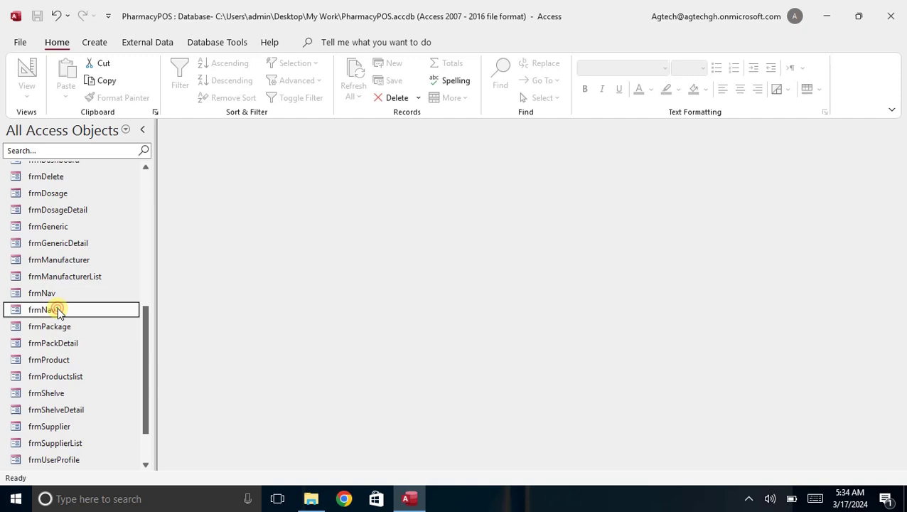
pyautogui.doubleClick(57, 309)
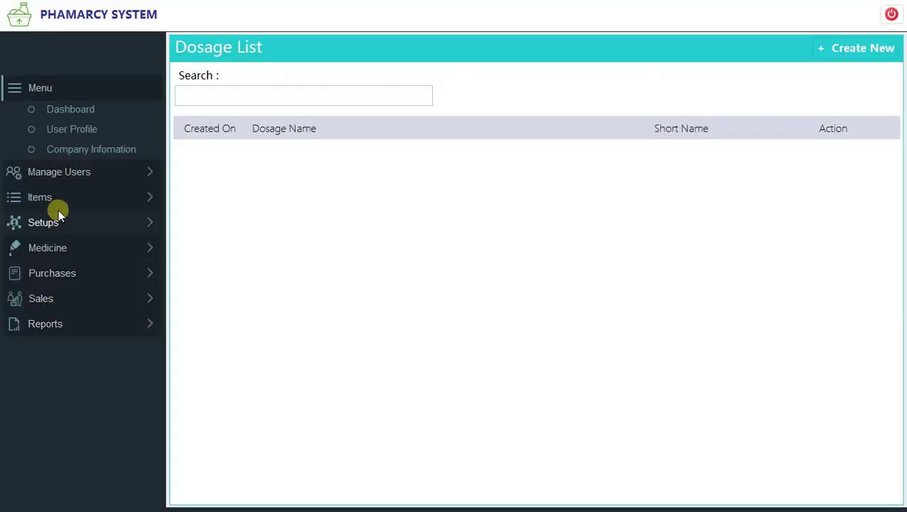
# - Go to Items > Brand Names and open the New Brand popup via Create New
pyautogui.click(58, 198)
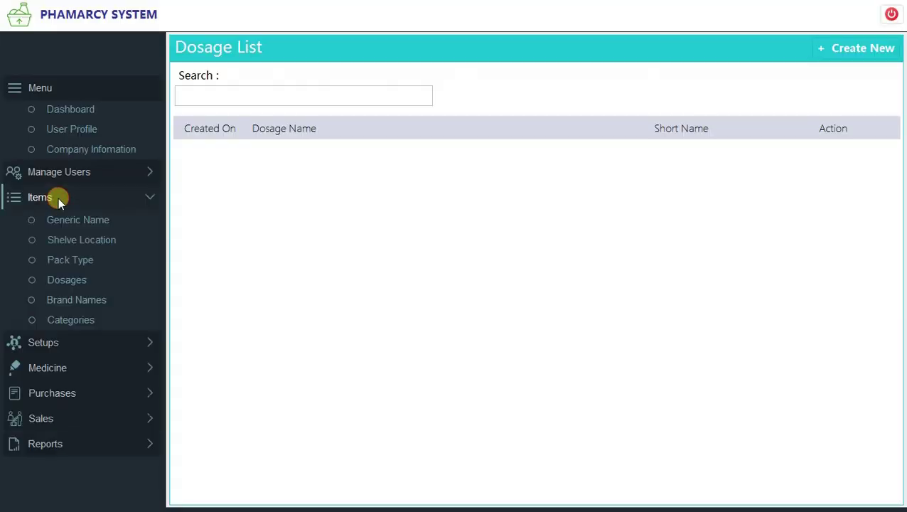
pyautogui.click(76, 300)
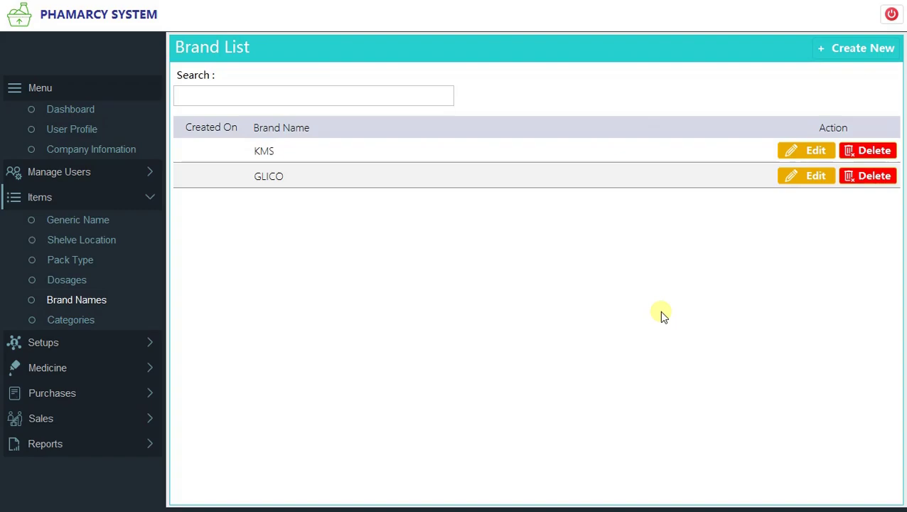
pyautogui.click(852, 49)
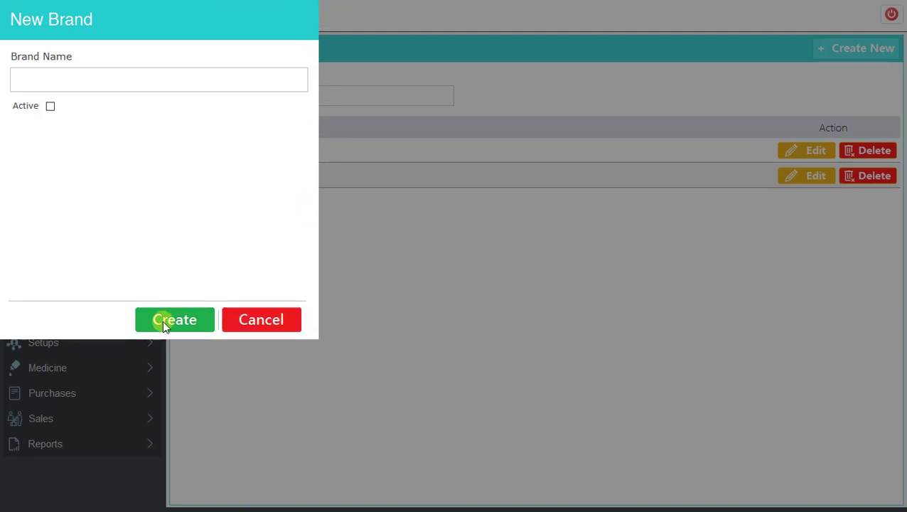
# - Dismiss the New Brand popup and close the Brand List form
pyautogui.click(280, 316)
pyautogui.rightClick(552, 5)
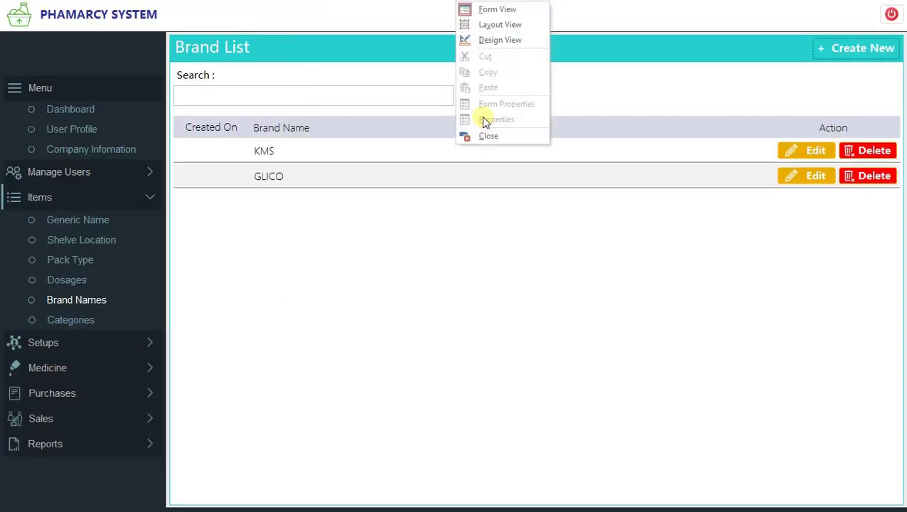
pyautogui.click(476, 135)
pyautogui.scroll(3, 59, 257)
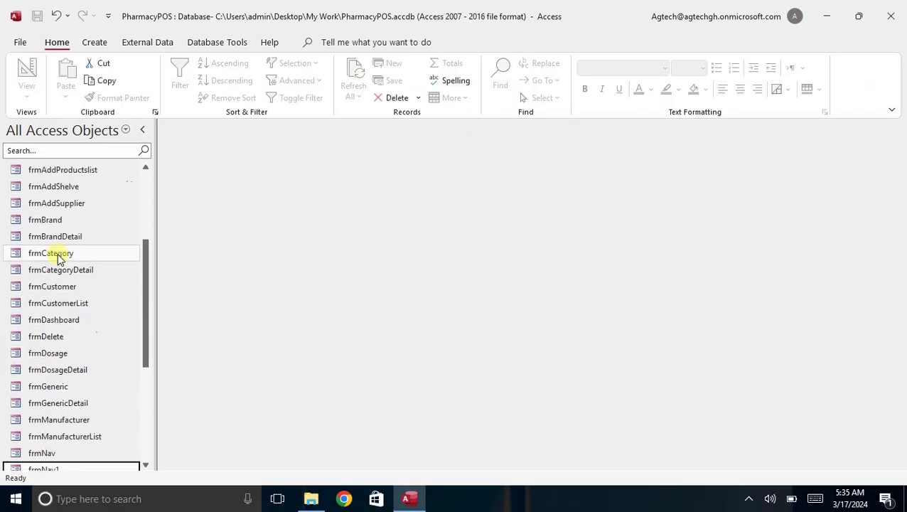
pyautogui.scroll(3, 59, 256)
# - In frmAddBrand's Design View, set Auto Center Yes then No, and run the form
pyautogui.rightClick(59, 217)
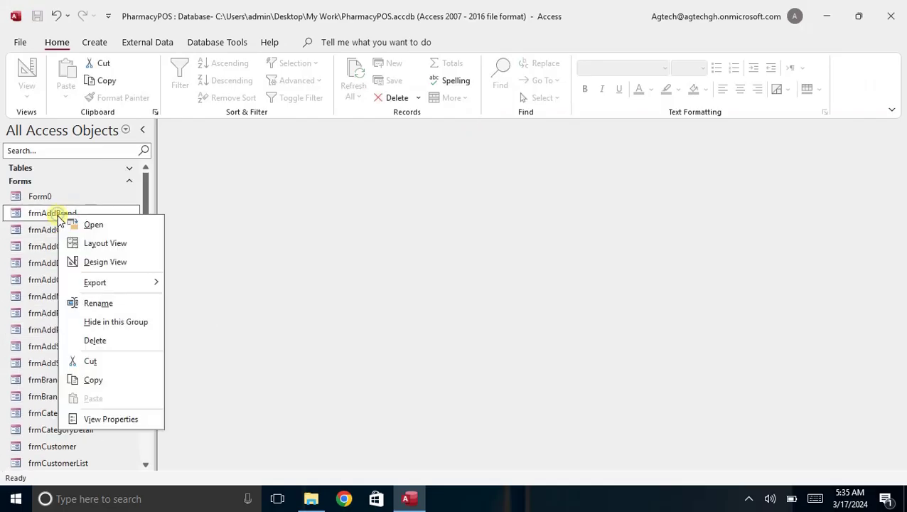
pyautogui.click(84, 261)
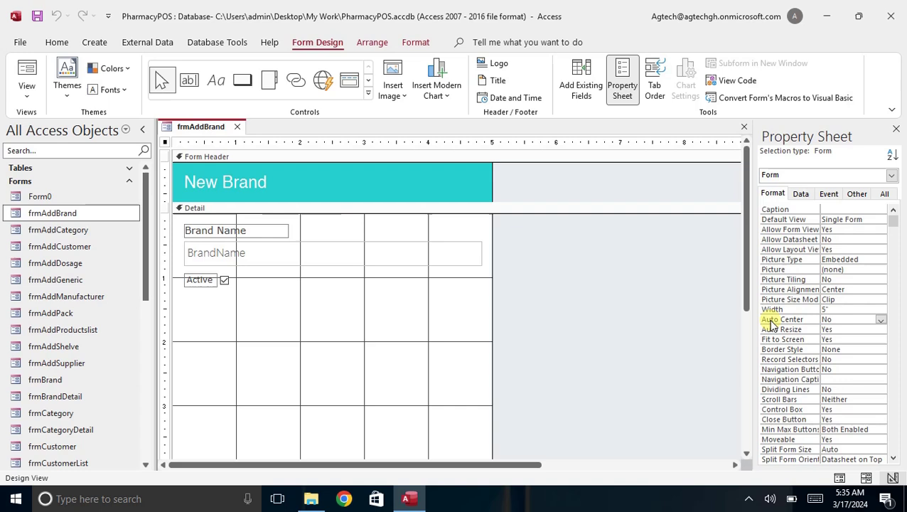
pyautogui.click(880, 320)
pyautogui.click(847, 329)
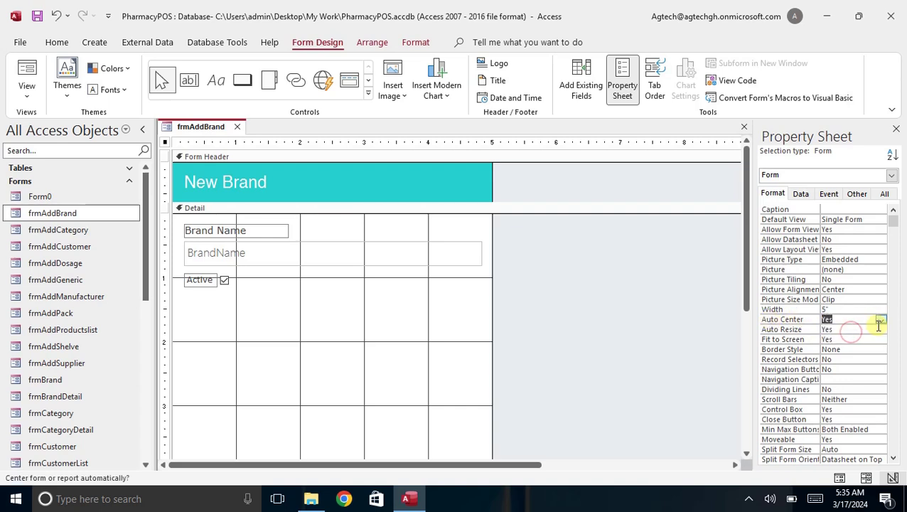
pyautogui.click(880, 319)
pyautogui.click(845, 338)
pyautogui.click(846, 319)
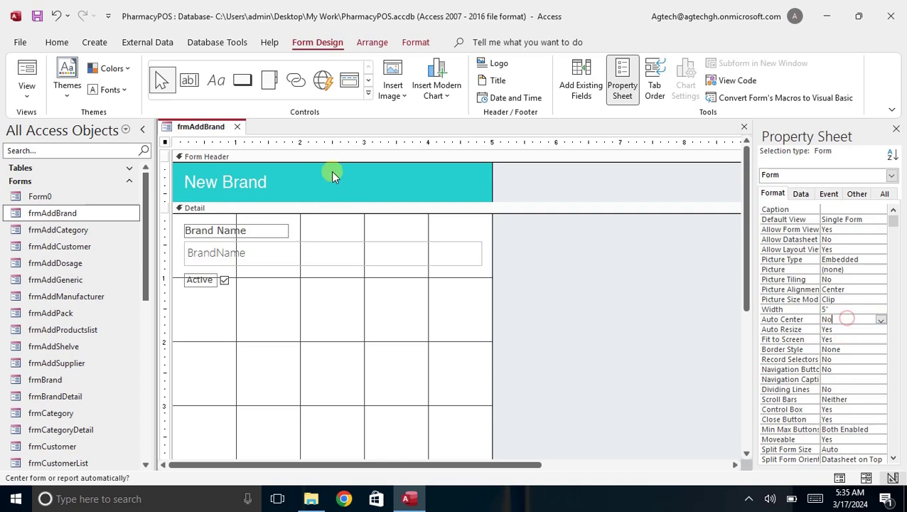
pyautogui.click(24, 74)
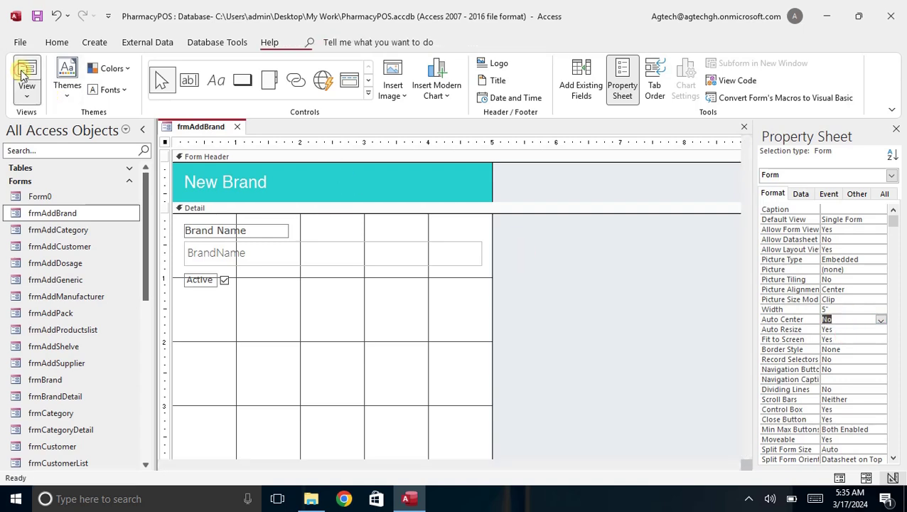
# - Move the New Brand popup to the top-right corner, close it, and save frmAddBrand's design
pyautogui.moveTo(285, 160)
pyautogui.mouseDown()
pyautogui.moveTo(567, 139)
pyautogui.moveTo(268, 131)
pyautogui.moveTo(688, 125)
pyautogui.moveTo(687, 102)
pyautogui.mouseUp()
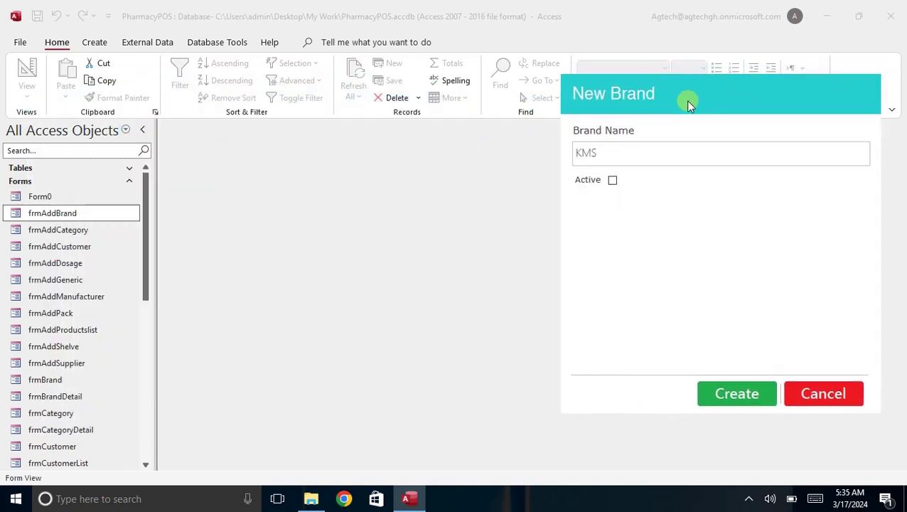
pyautogui.moveTo(687, 101); pyautogui.dragTo(678, 102)
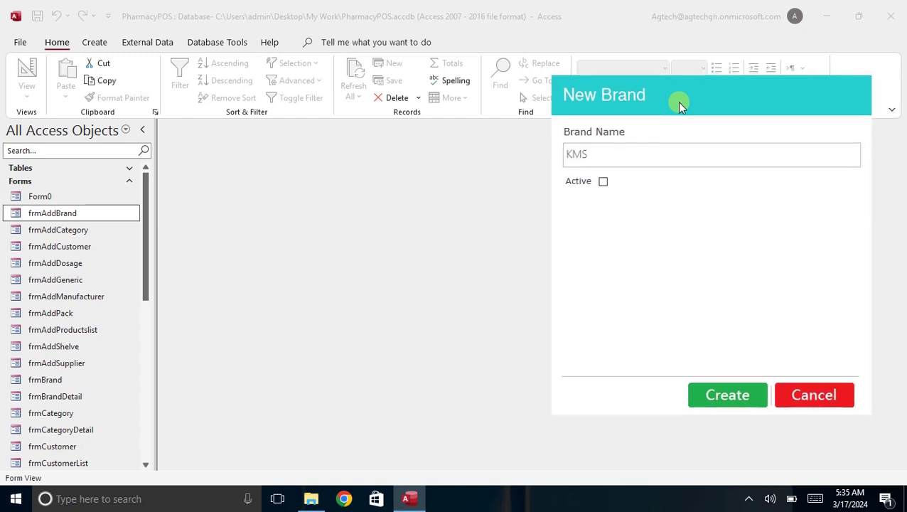
pyautogui.click(817, 396)
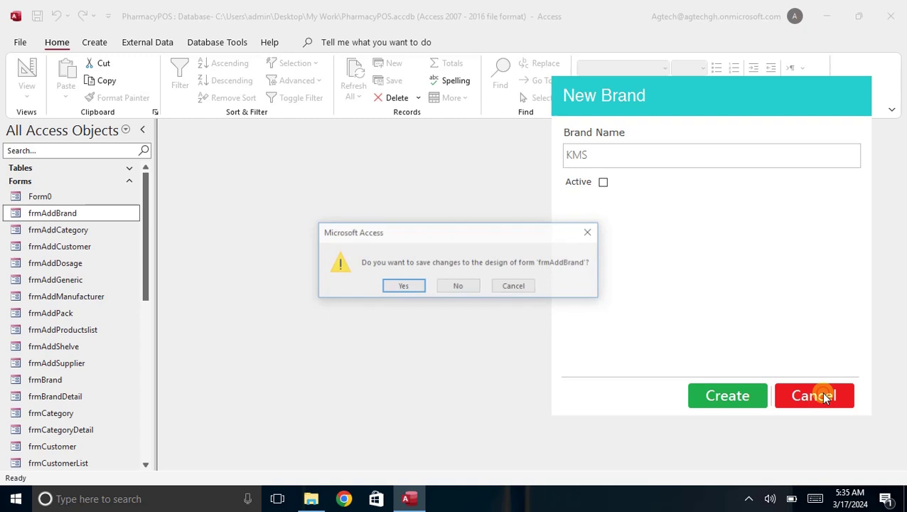
pyautogui.click(403, 286)
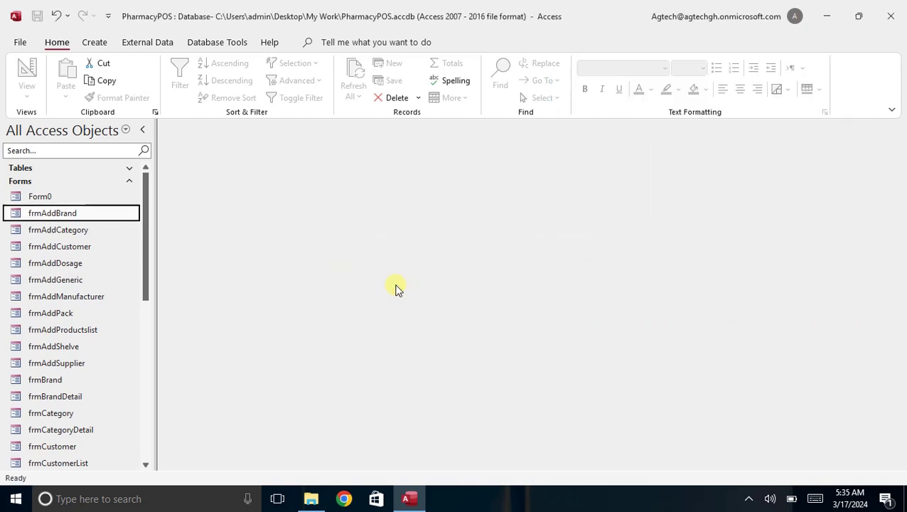
pyautogui.doubleClick(54, 214)
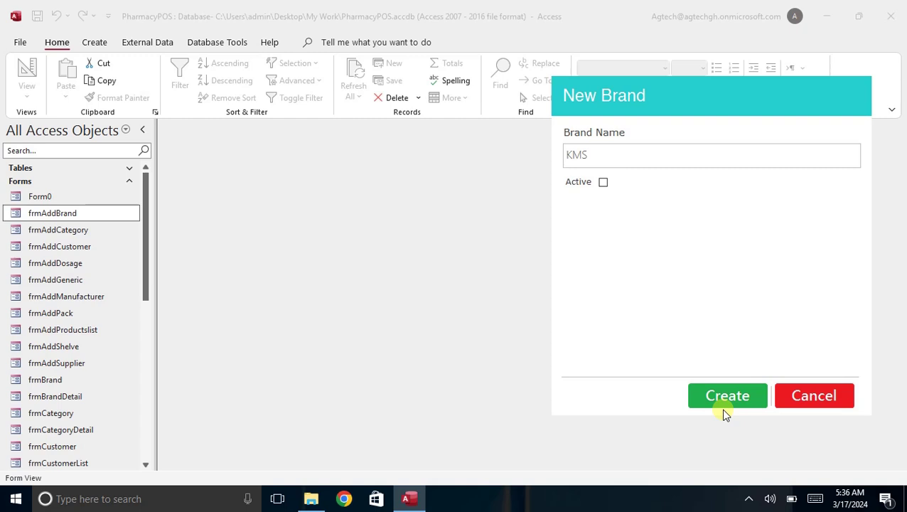
pyautogui.click(824, 395)
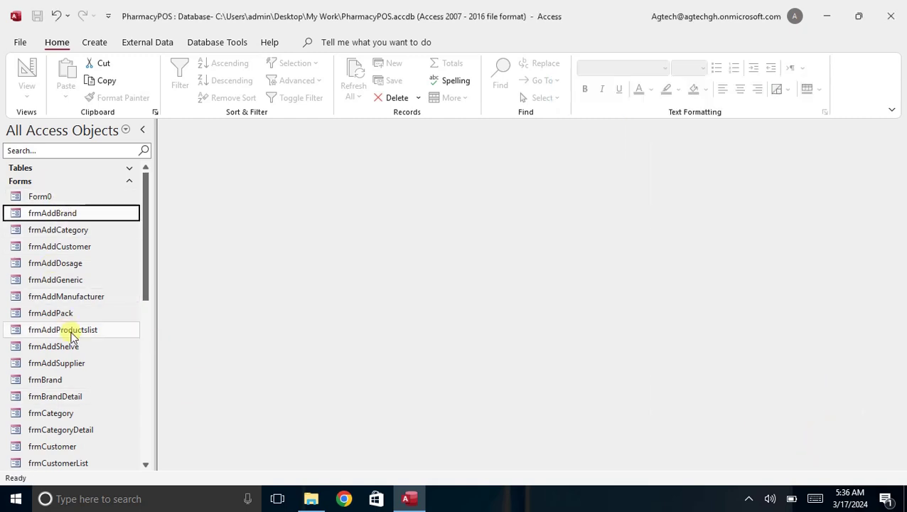
pyautogui.scroll(-4, 71, 337)
pyautogui.scroll(-3, 71, 341)
pyautogui.scroll(-1, 68, 366)
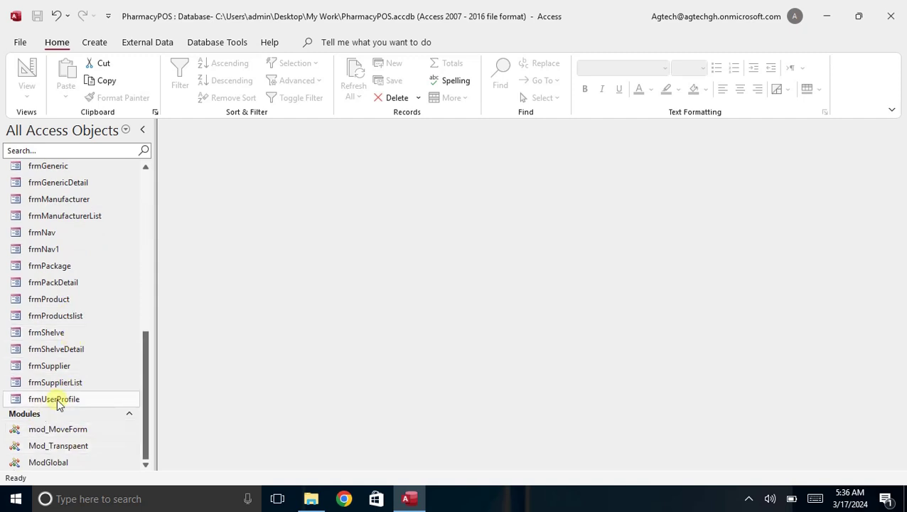
# - Launch frmNav1 and open Brand Names under the Items section
pyautogui.doubleClick(61, 250)
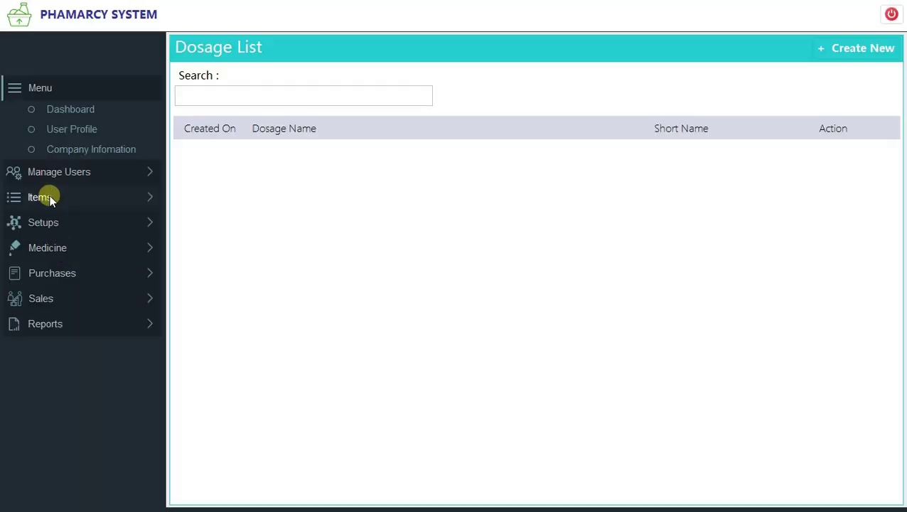
pyautogui.click(49, 199)
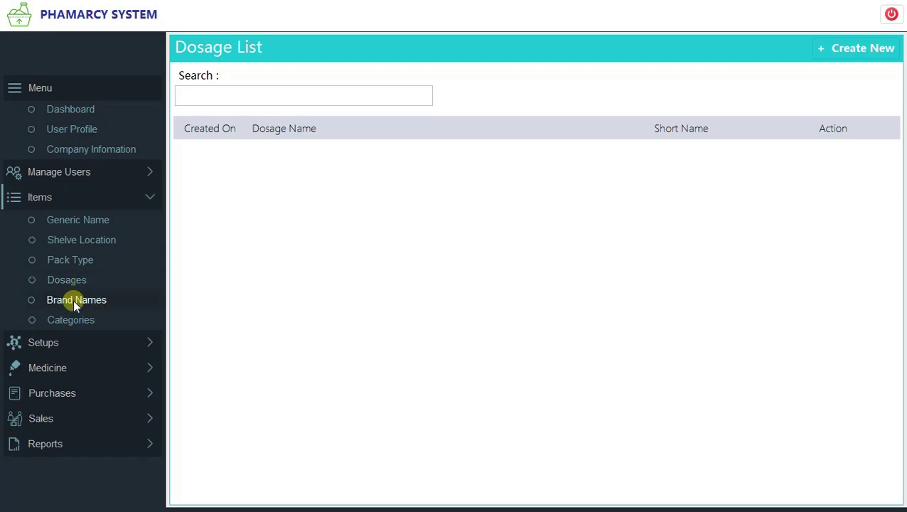
pyautogui.click(75, 301)
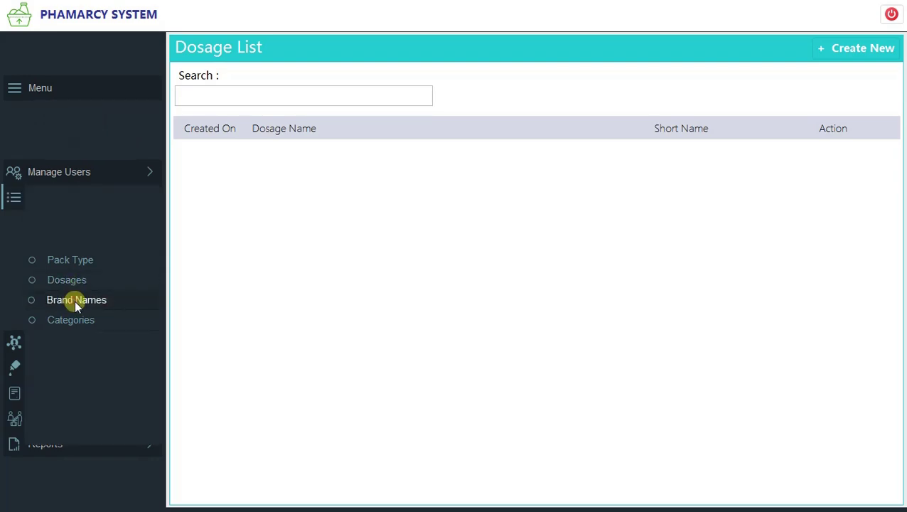
# - Open the New Brand popup via Create New, check it sits top-right, then cancel it
pyautogui.click(864, 47)
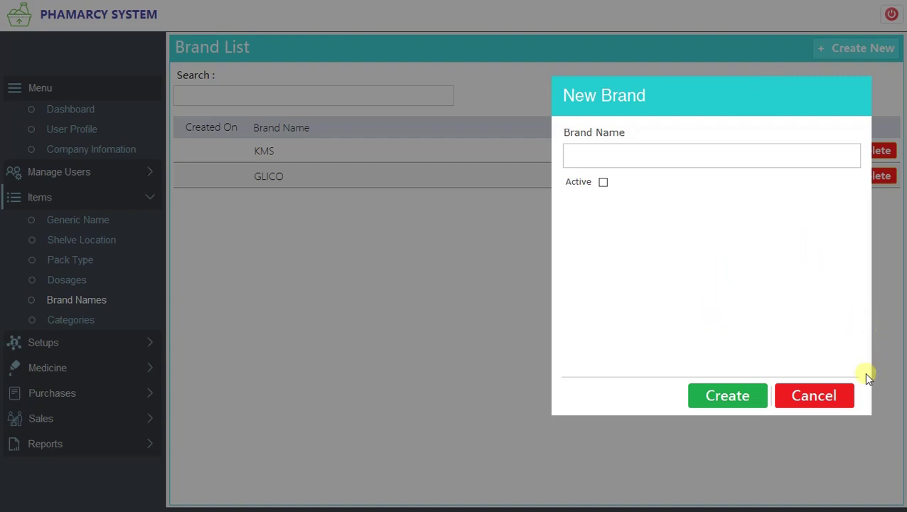
pyautogui.click(822, 402)
pyautogui.click(825, 403)
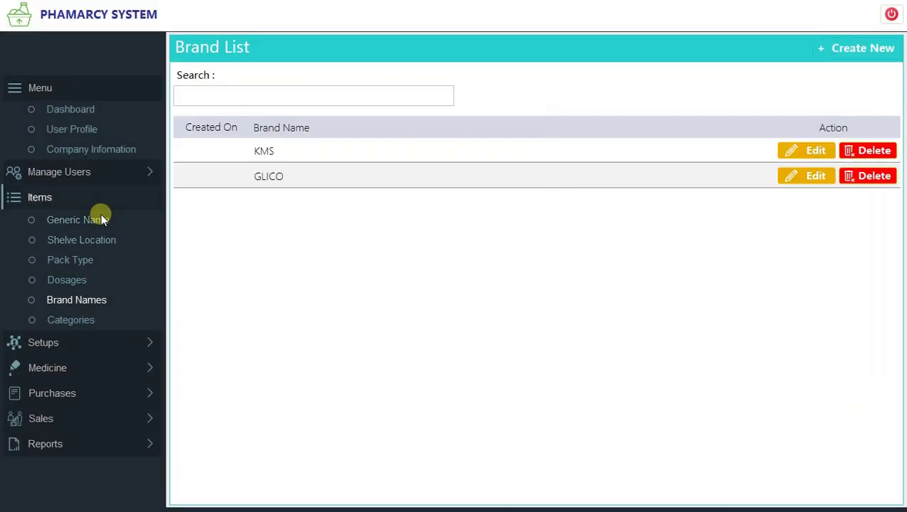